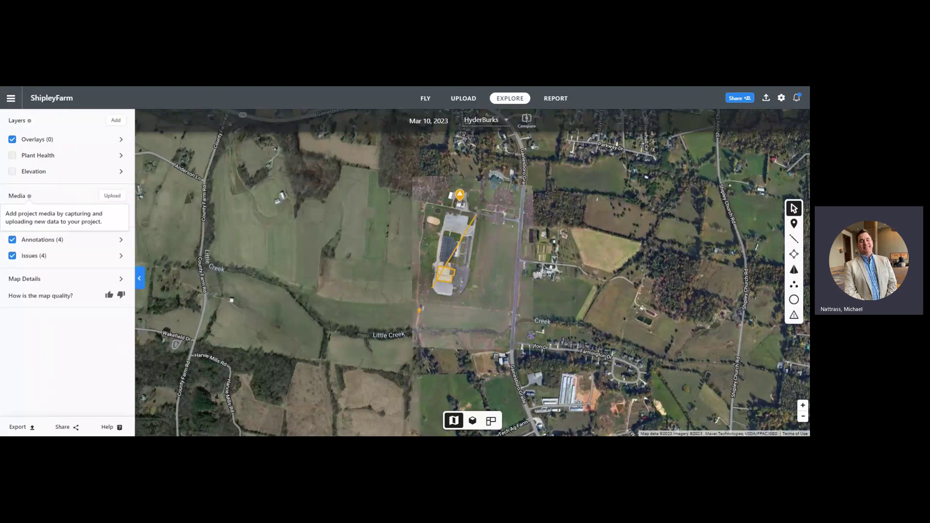
# Step: Open the Report page for ShipleyFarm, listing Annotation, Photo, Stockpile, Issue and Stand Count reports
pyautogui.click(556, 99)
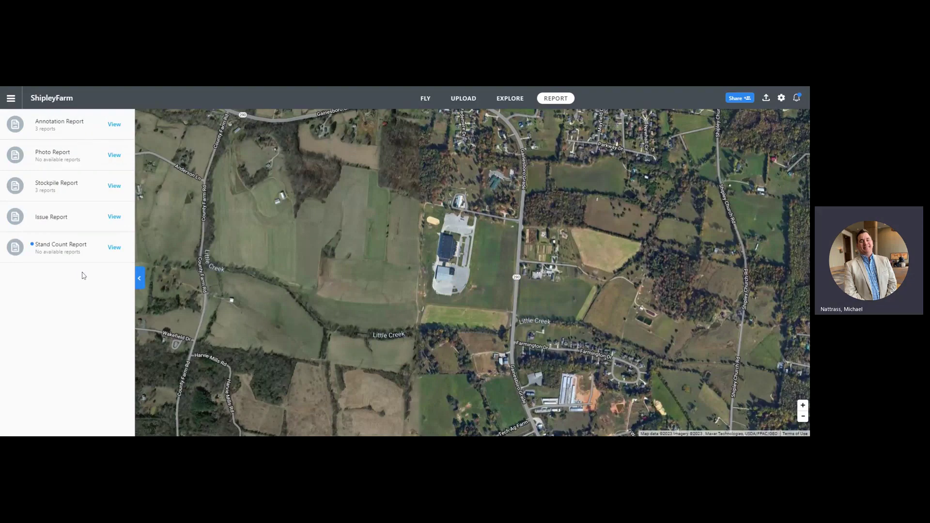
pyautogui.click(115, 124)
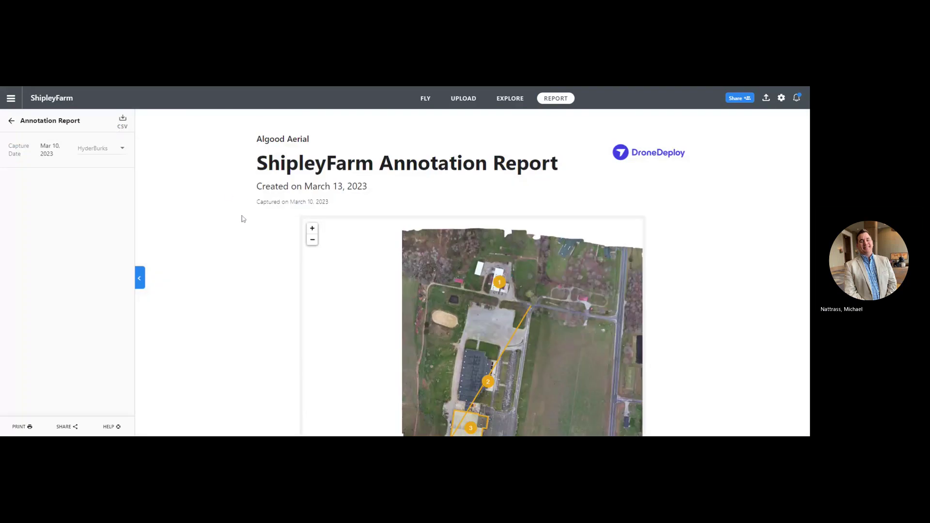
pyautogui.scroll(-3, 685, 266)
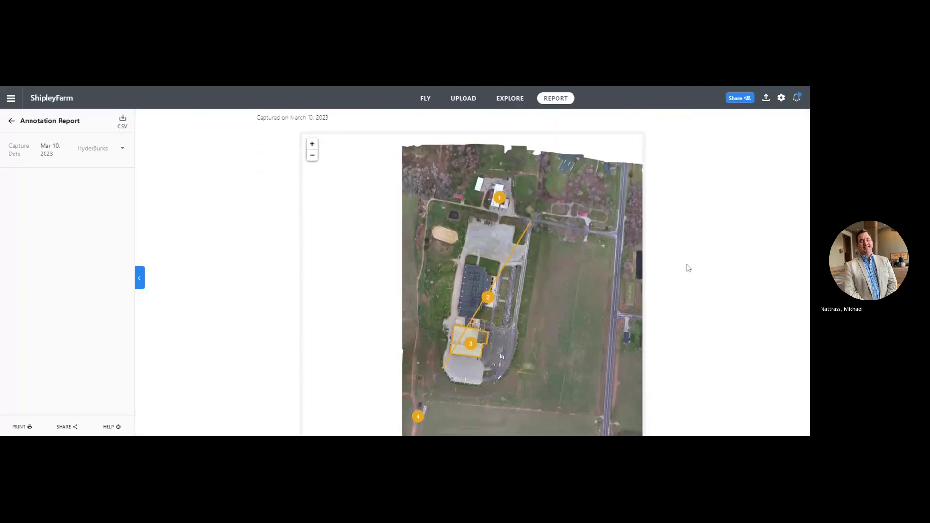
pyautogui.scroll(-5, 688, 268)
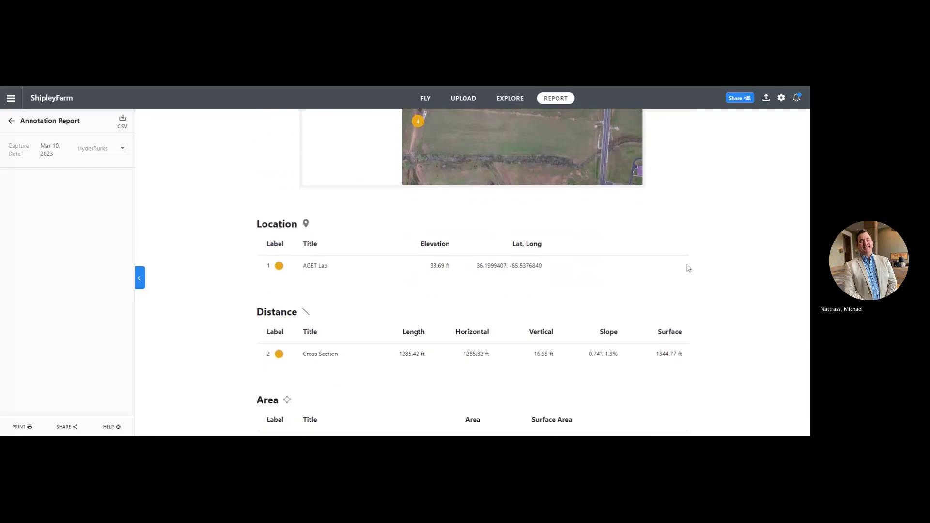
pyautogui.scroll(-2, 688, 268)
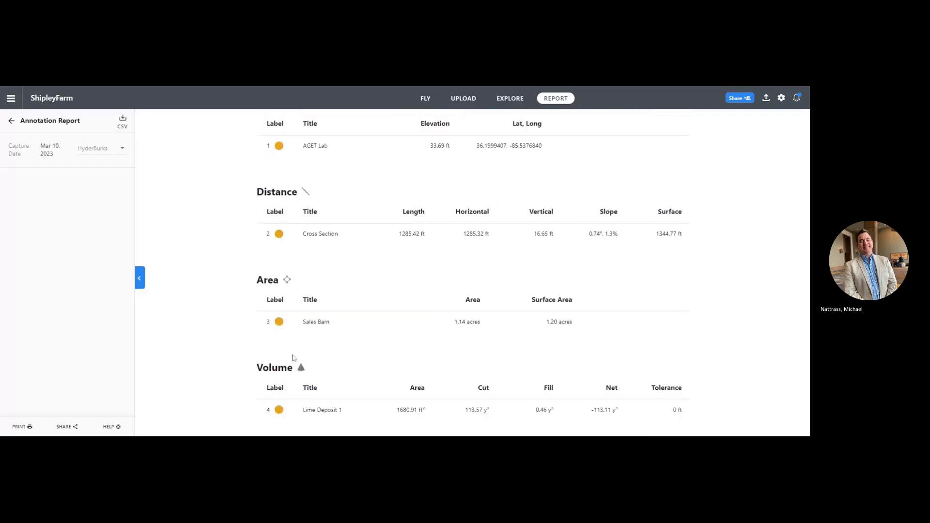
pyautogui.scroll(3, 472, 310)
pyautogui.scroll(7, 308, 249)
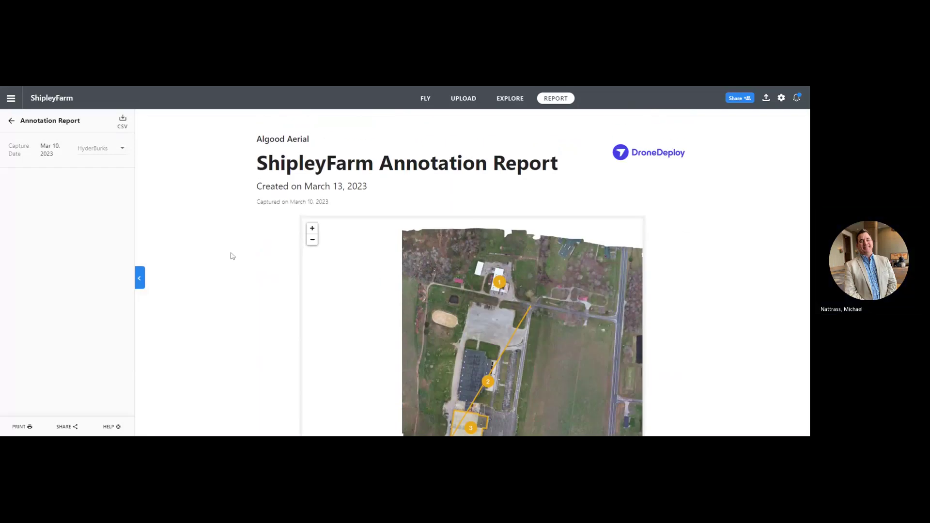
pyautogui.scroll(-2, 203, 270)
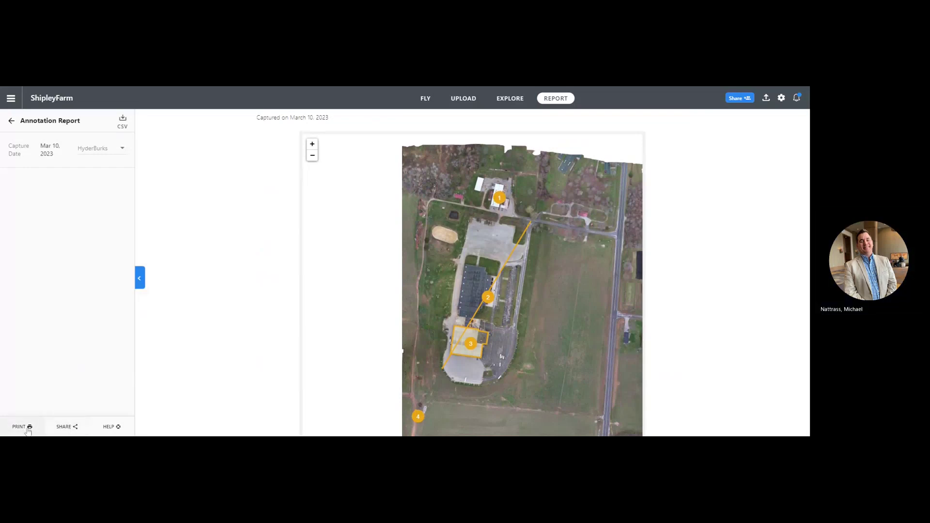
pyautogui.click(13, 122)
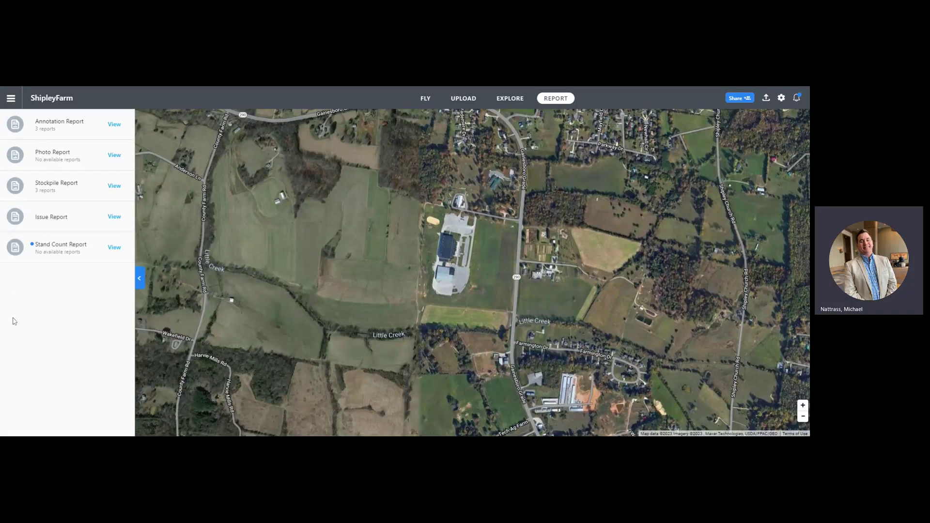
pyautogui.click(12, 100)
# Step: Go back to the 2D Explore view and show the Exports panel with PDF, GeoTIFF and other types
pyautogui.click(505, 100)
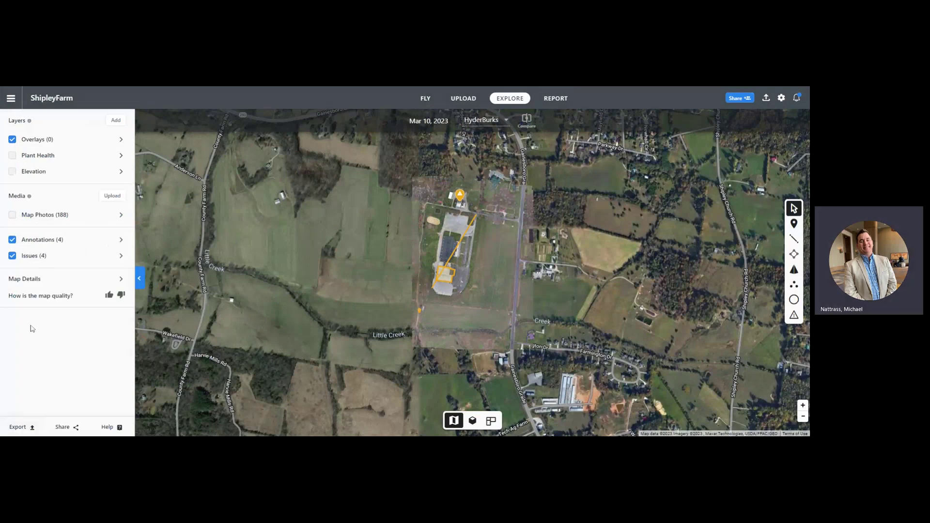
pyautogui.click(20, 428)
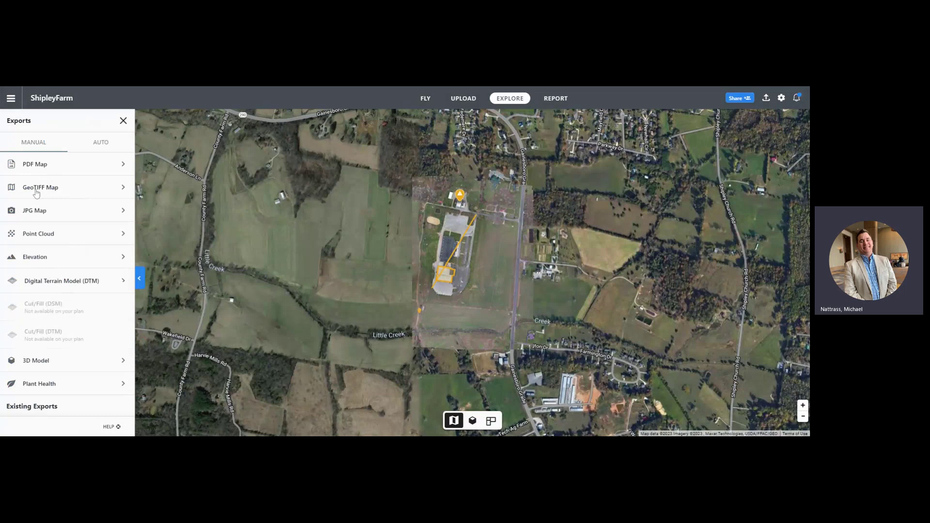
# Step: Start a single-image GeoTIFF Map export and set its coordinate system to Desktop (WGS84)
pyautogui.click(124, 188)
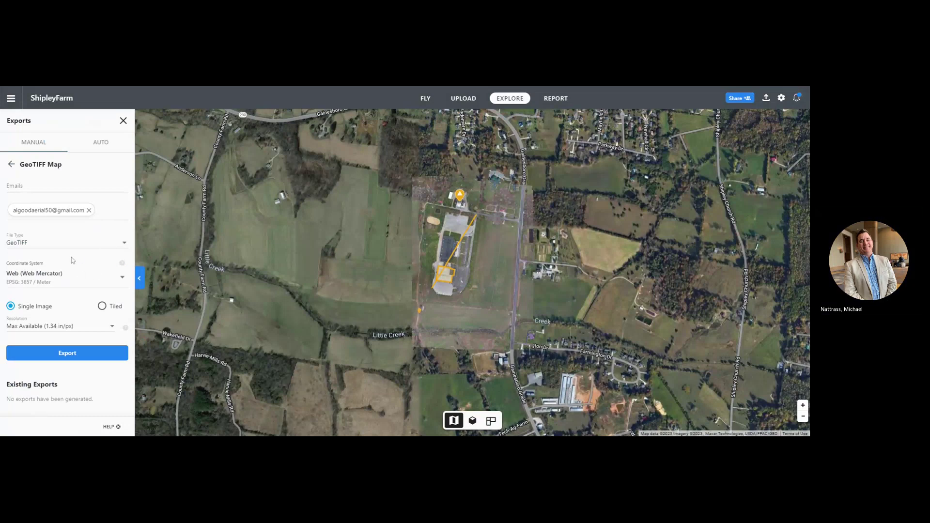
pyautogui.click(123, 277)
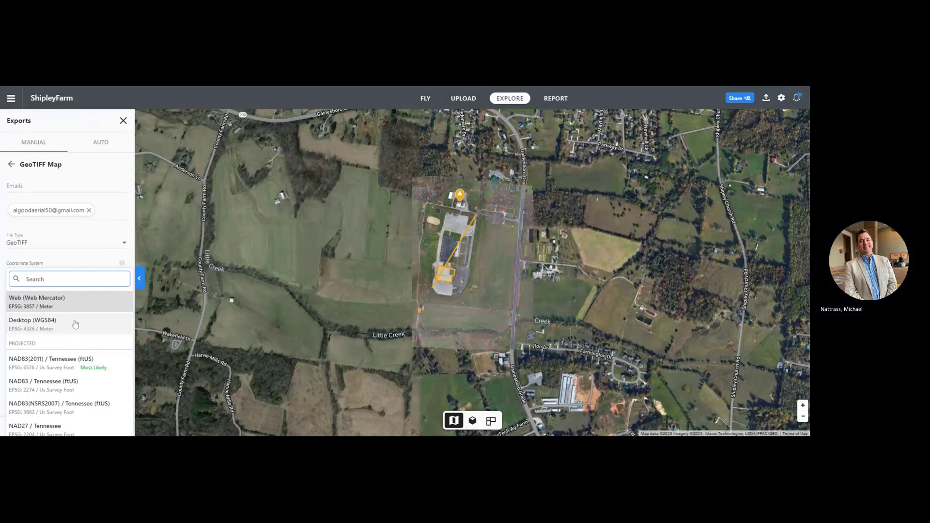
pyautogui.scroll(-5, 75, 324)
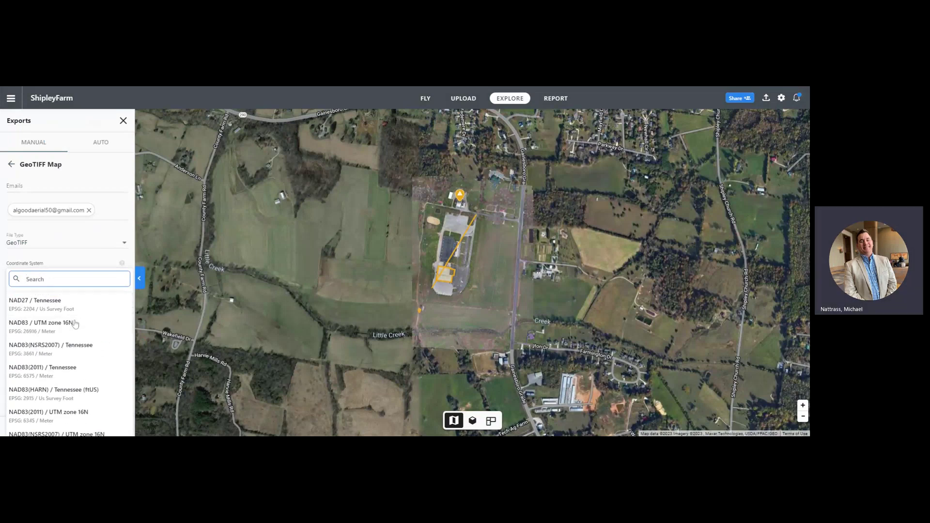
pyautogui.scroll(-5, 78, 341)
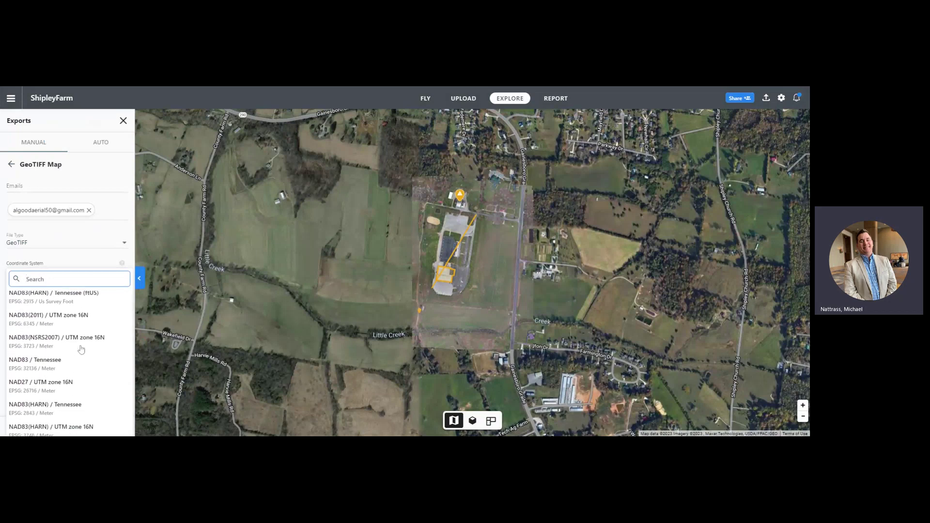
pyautogui.scroll(-5, 82, 348)
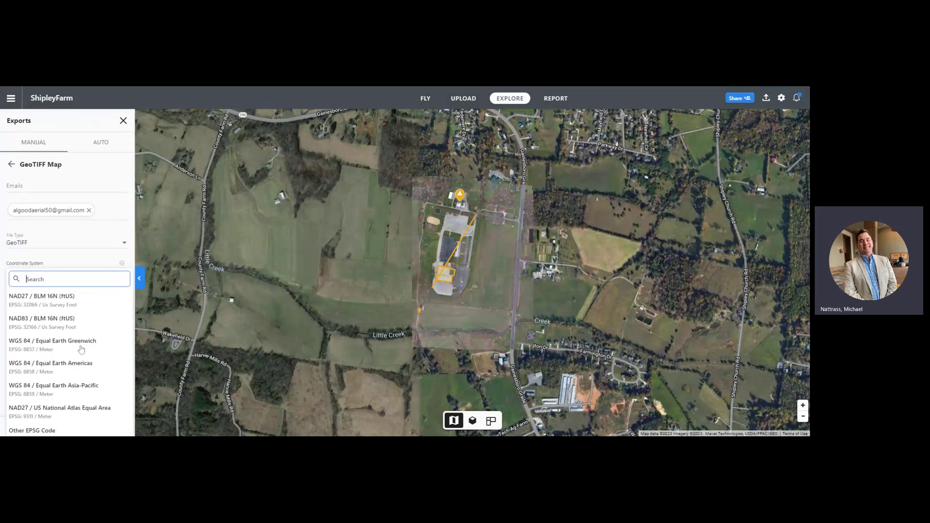
pyautogui.scroll(5, 67, 377)
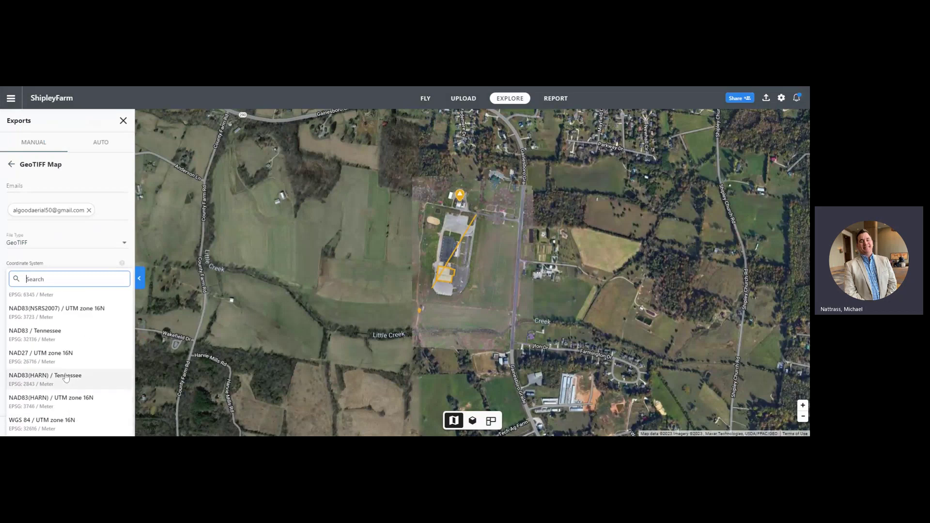
pyautogui.scroll(5, 66, 377)
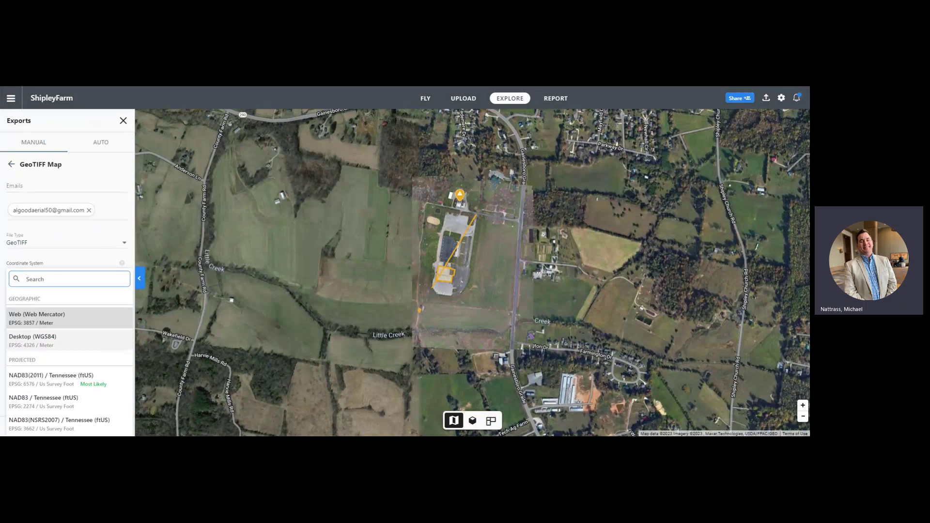
pyautogui.scroll(-1, 43, 356)
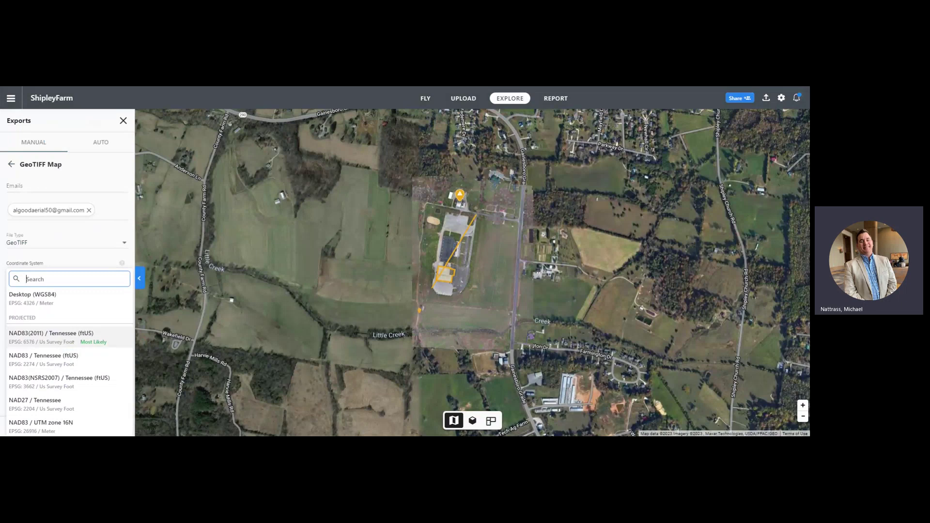
pyautogui.click(42, 299)
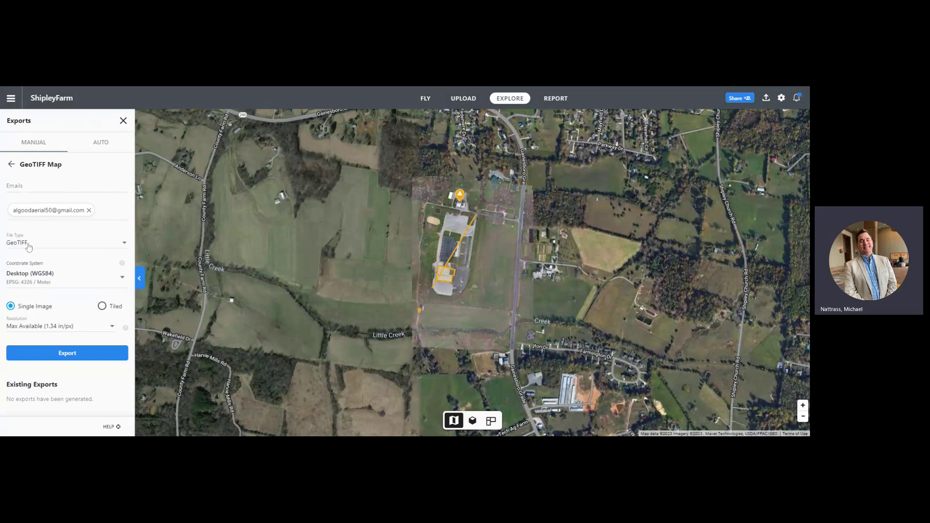
# Step: Submit the max-resolution GeoTIFF orthomosaic export (EPSG 4326), dismiss the processing notice, and go back
pyautogui.click(67, 353)
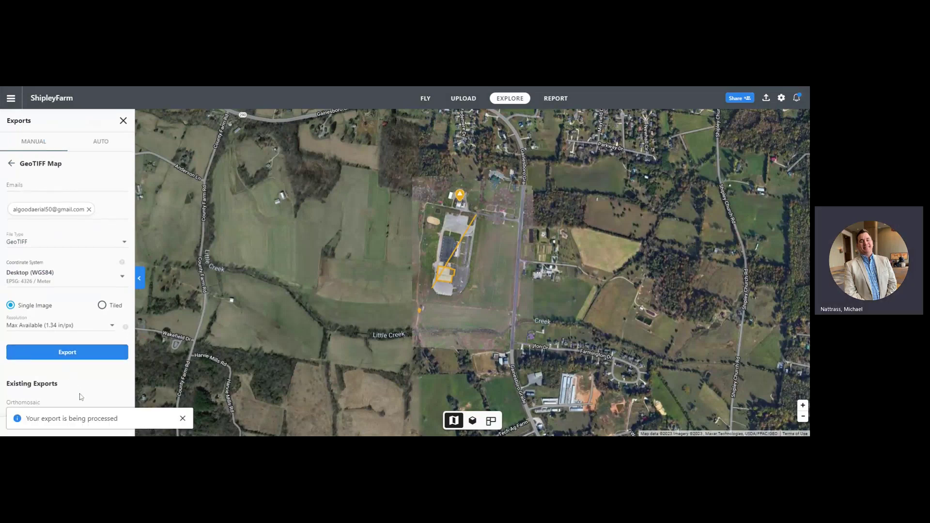
pyautogui.scroll(-1, 80, 395)
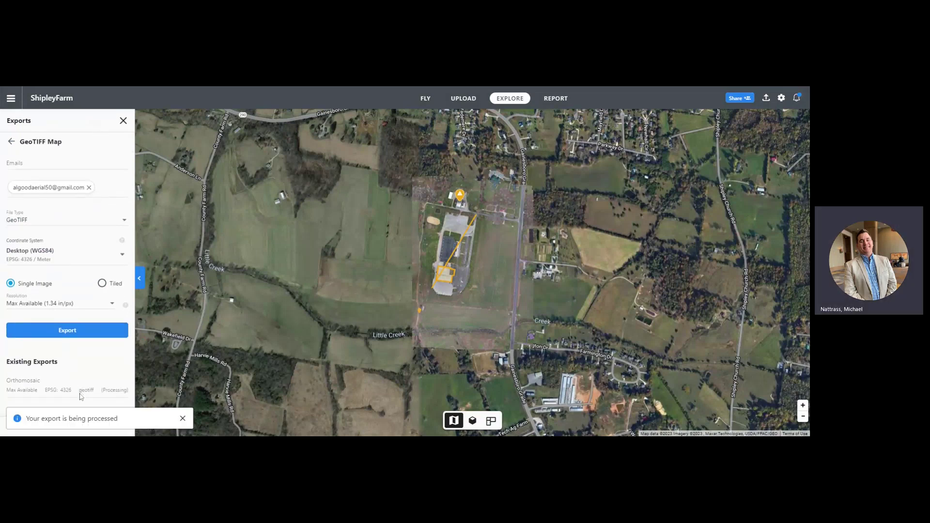
pyautogui.click(183, 419)
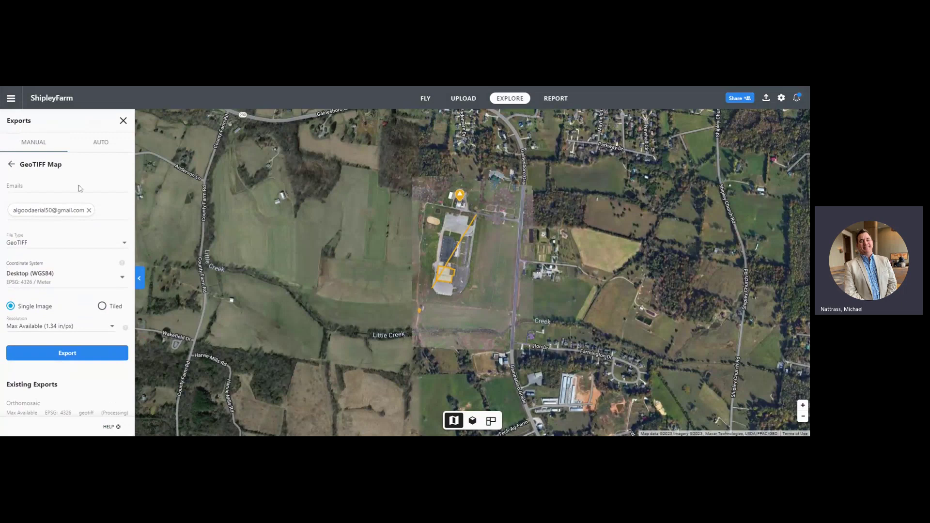
pyautogui.click(11, 165)
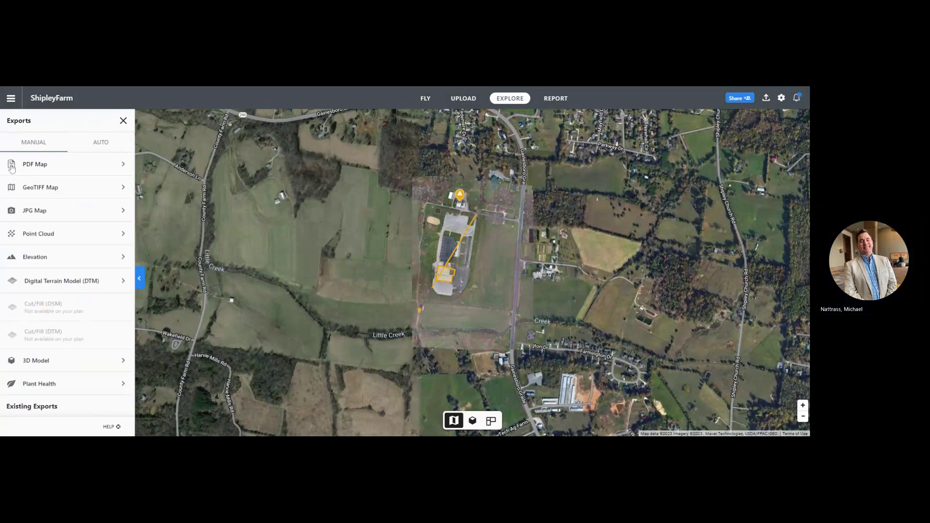
# Step: Queue an orthomosaic PDF Map export at max available resolution (EPSG 32616), then go back
pyautogui.click(40, 166)
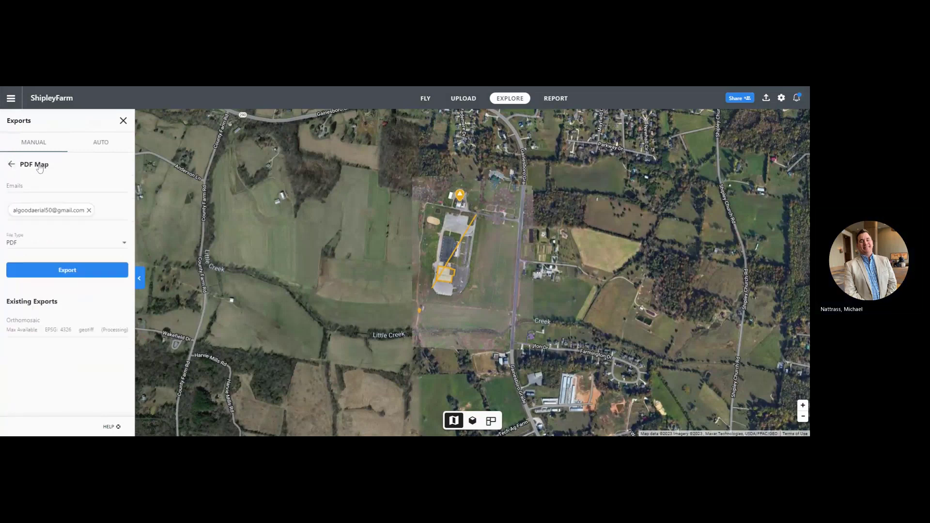
pyautogui.click(60, 275)
pyautogui.click(13, 166)
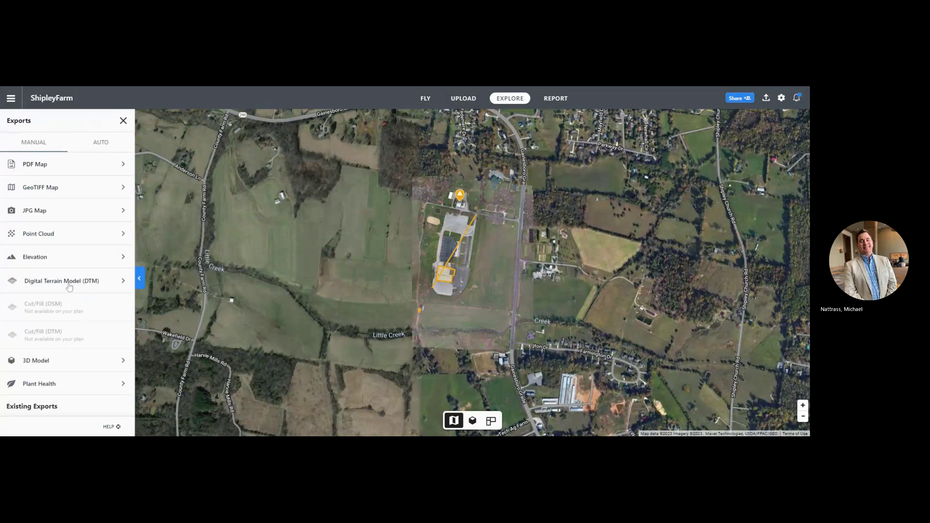
# Step: Queue a single-image Plant Health GeoTIFF export, then bring up the LAS Point Cloud export form
pyautogui.click(38, 385)
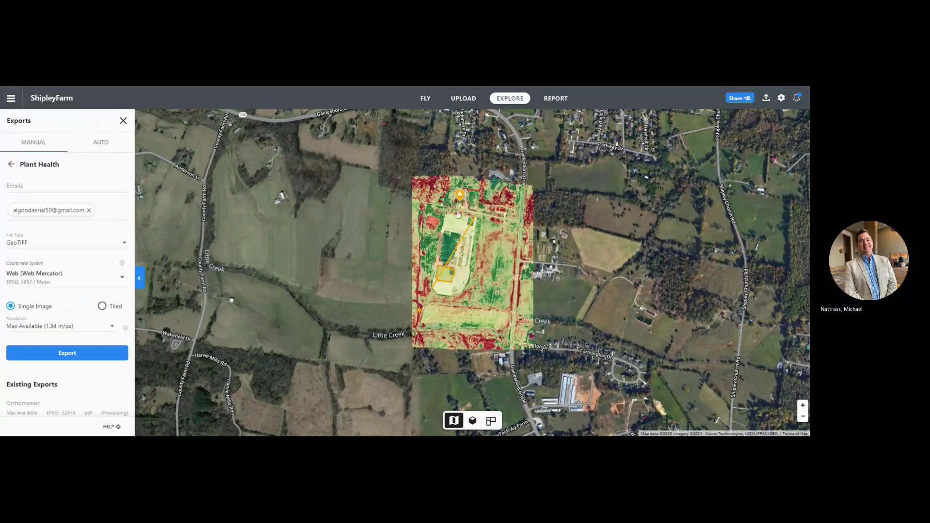
pyautogui.scroll(-1, 77, 309)
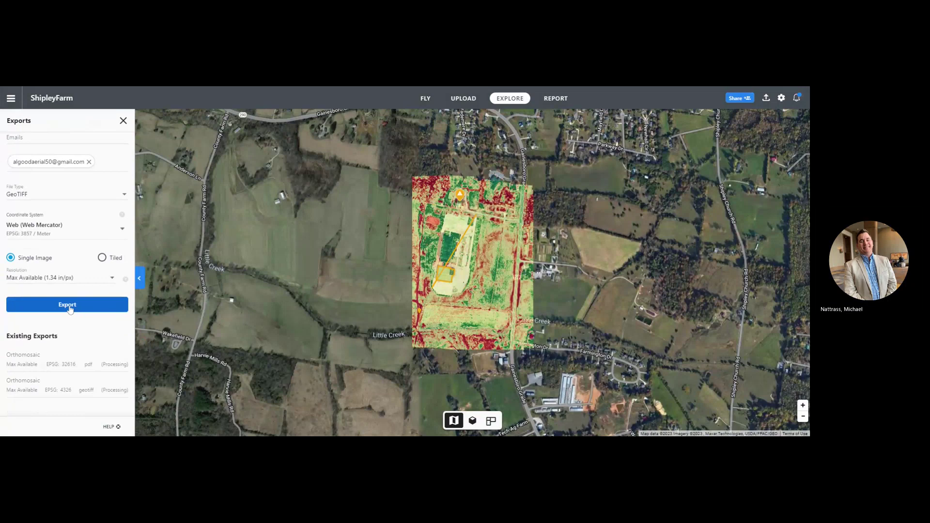
pyautogui.click(102, 258)
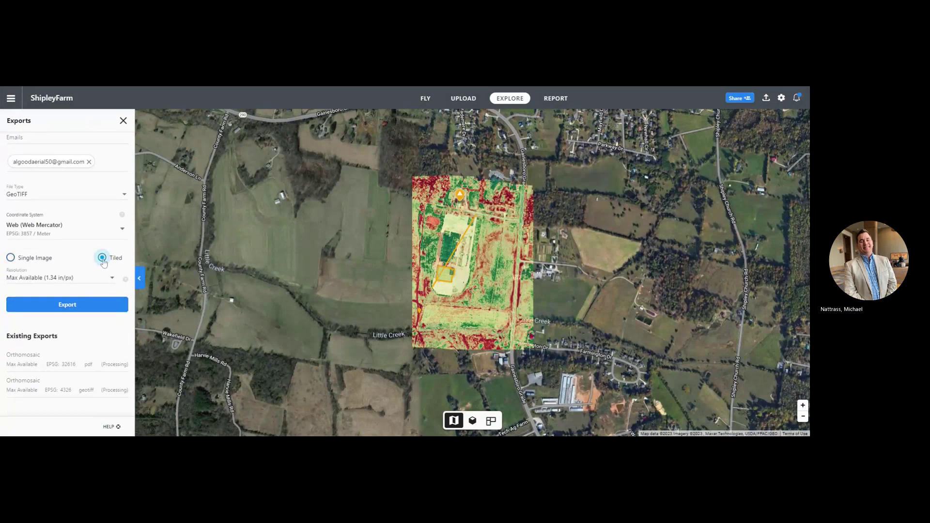
pyautogui.click(10, 257)
pyautogui.click(72, 309)
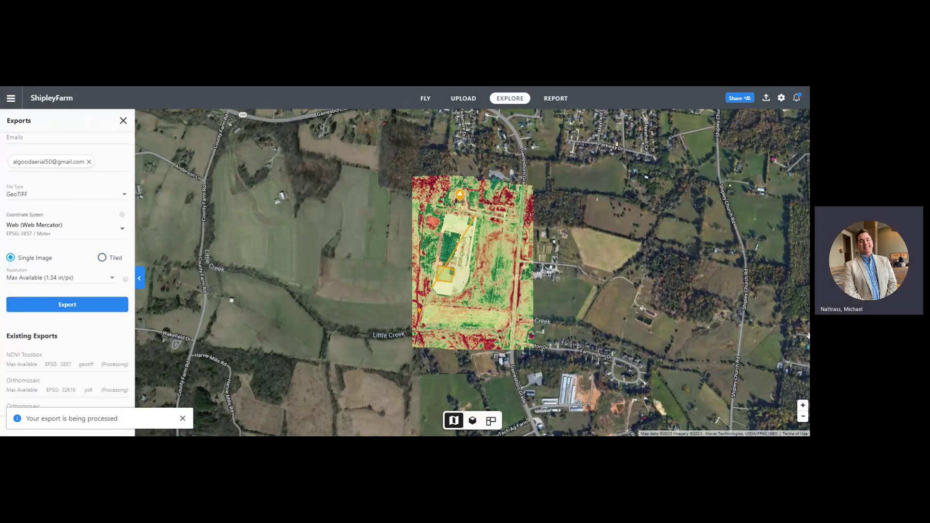
pyautogui.scroll(2, 73, 349)
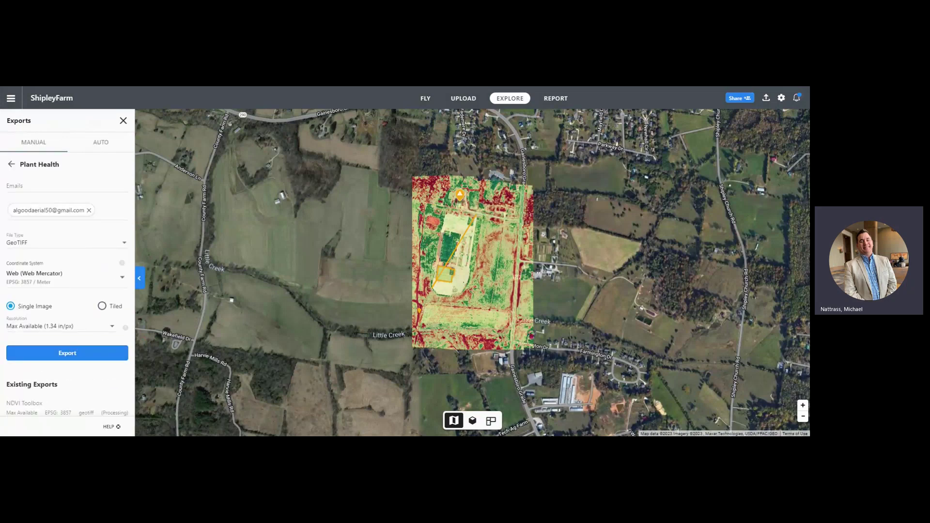
pyautogui.click(11, 164)
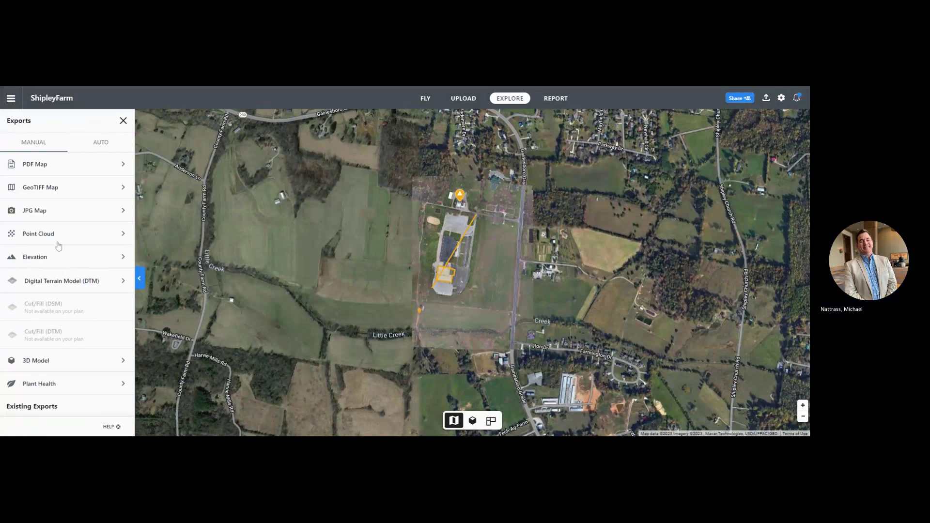
pyautogui.click(123, 235)
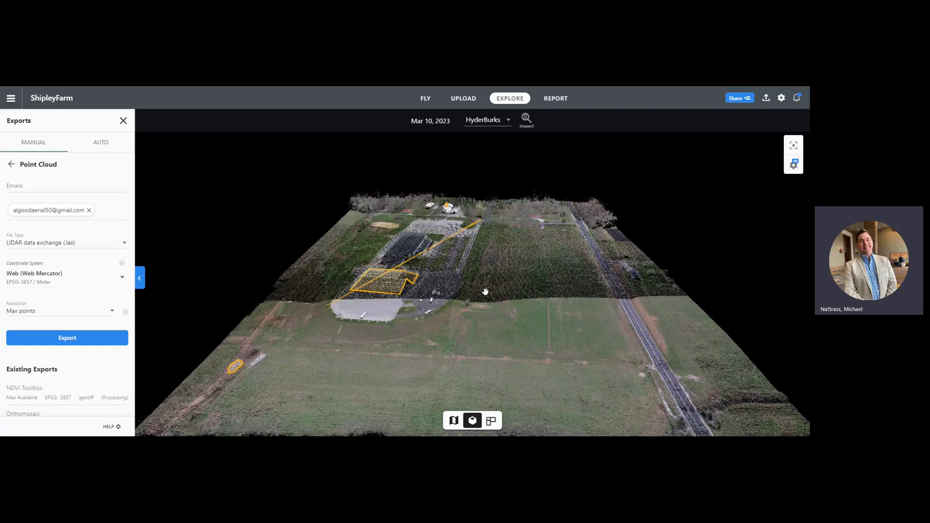
# Step: Orbit and zoom the 3D point cloud toward the farm field, then switch to the drone photos
pyautogui.moveTo(463, 306); pyautogui.dragTo(474, 265)
pyautogui.scroll(8, 475, 265)
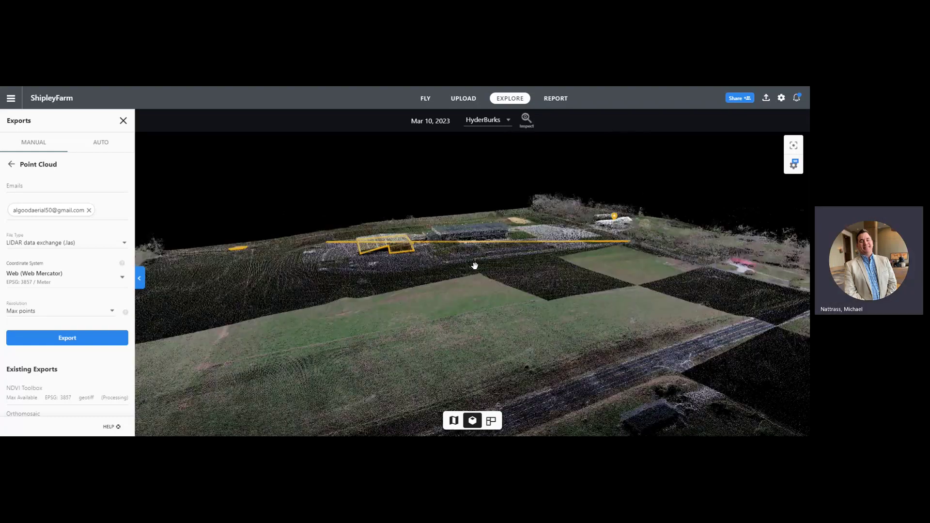
pyautogui.scroll(-5, 481, 263)
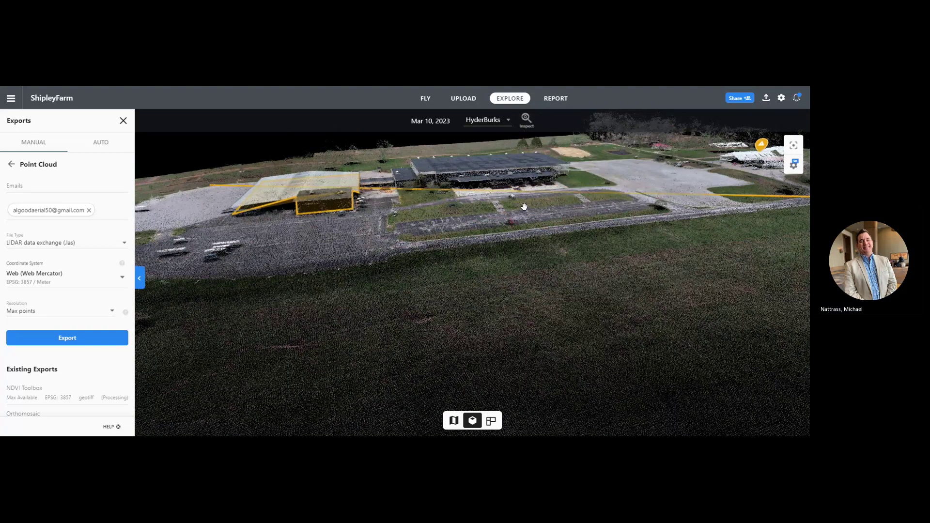
pyautogui.scroll(3, 524, 207)
pyautogui.scroll(3, 524, 207)
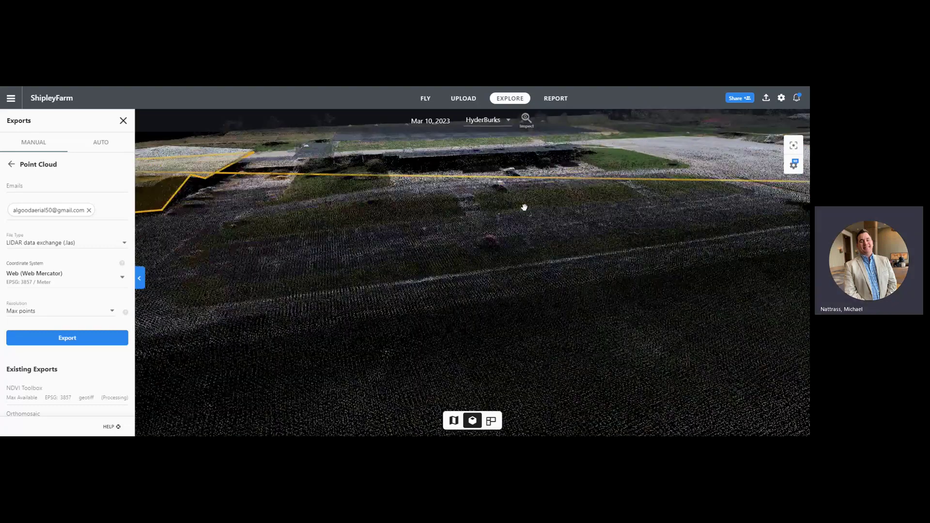
pyautogui.scroll(3, 456, 328)
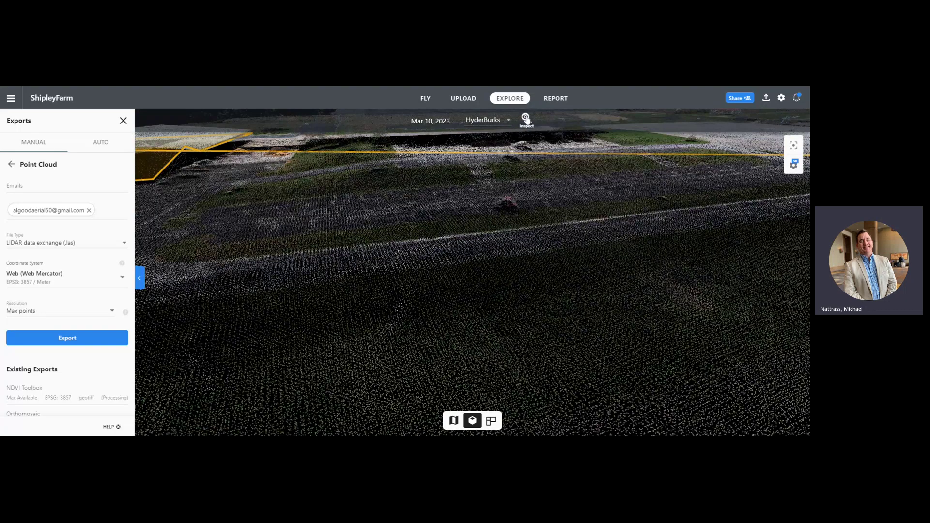
pyautogui.click(526, 119)
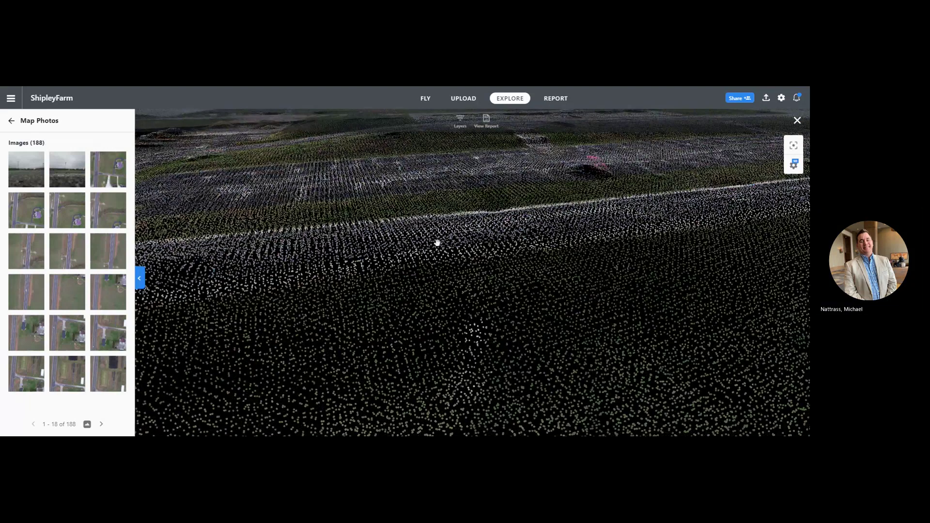
# Step: Open the March 13, 2023 Issue Report from the Layers menu, scroll through it, and go back
pyautogui.click(461, 122)
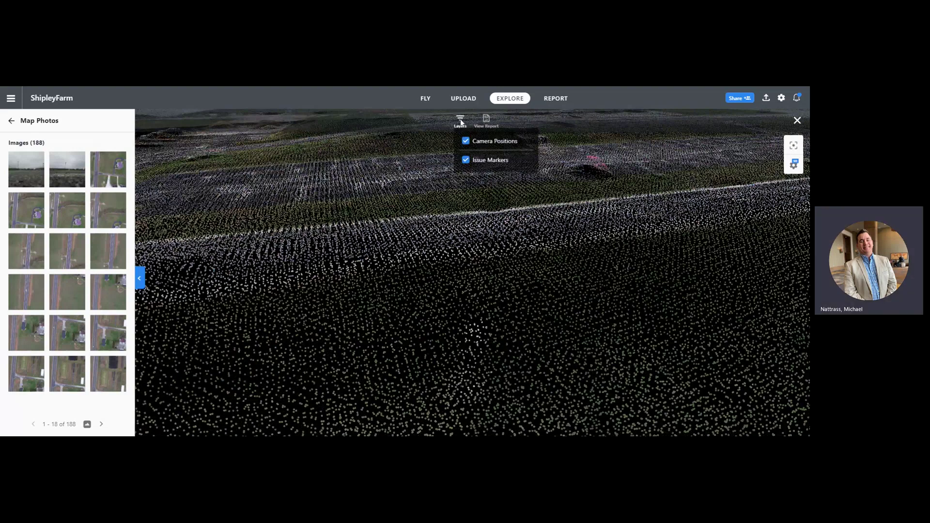
pyautogui.click(486, 122)
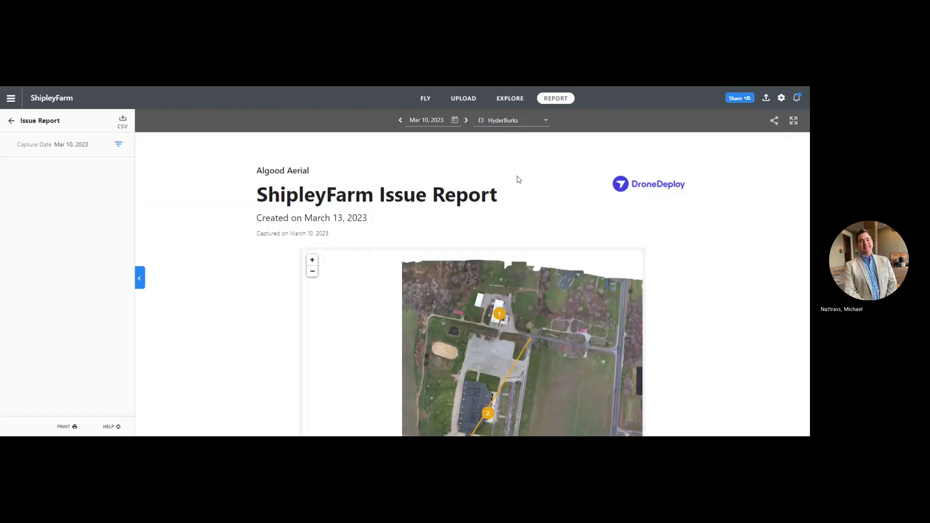
pyautogui.scroll(-2, 517, 181)
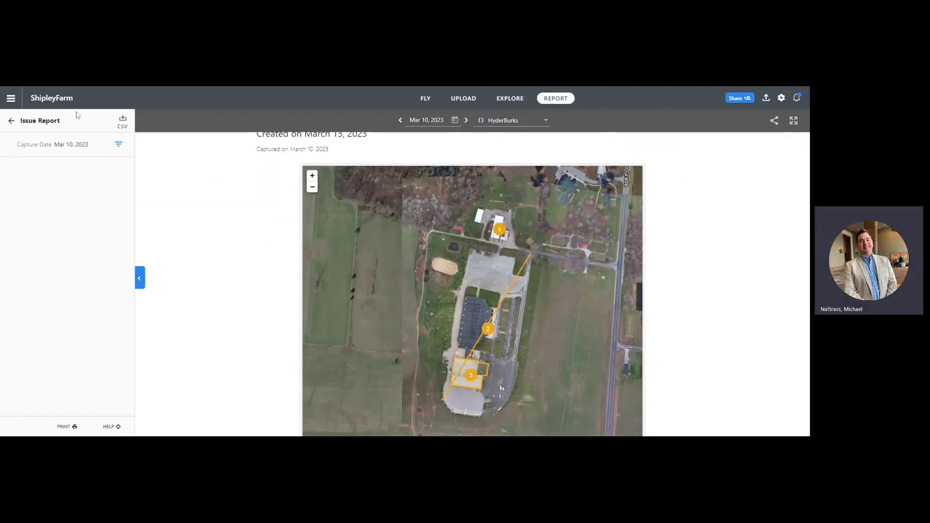
pyautogui.click(12, 121)
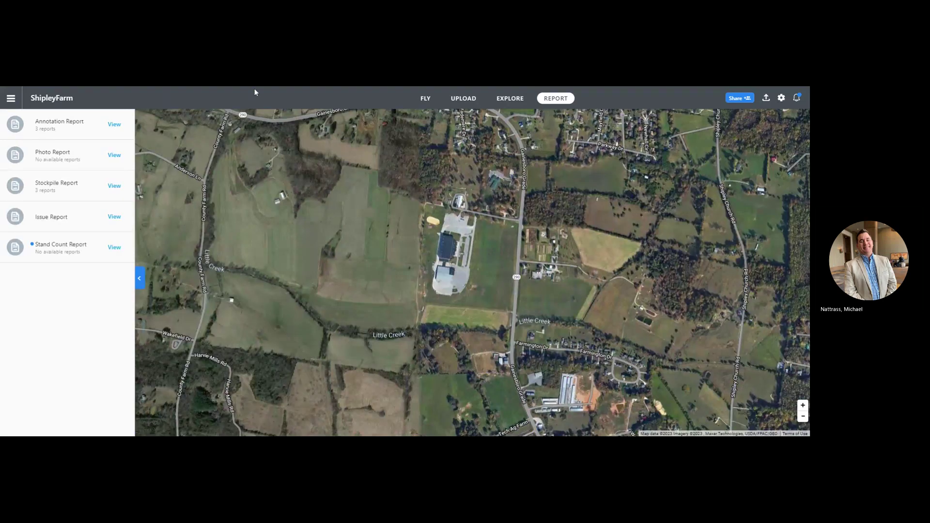
# Step: Back in Explore, toggle Map then Model view and turn on the Point Cloud display
pyautogui.click(511, 99)
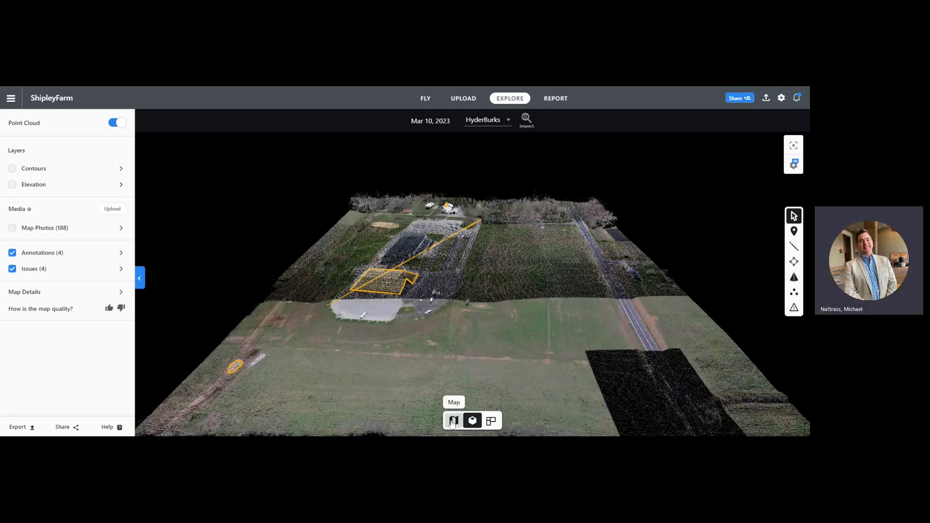
pyautogui.click(453, 422)
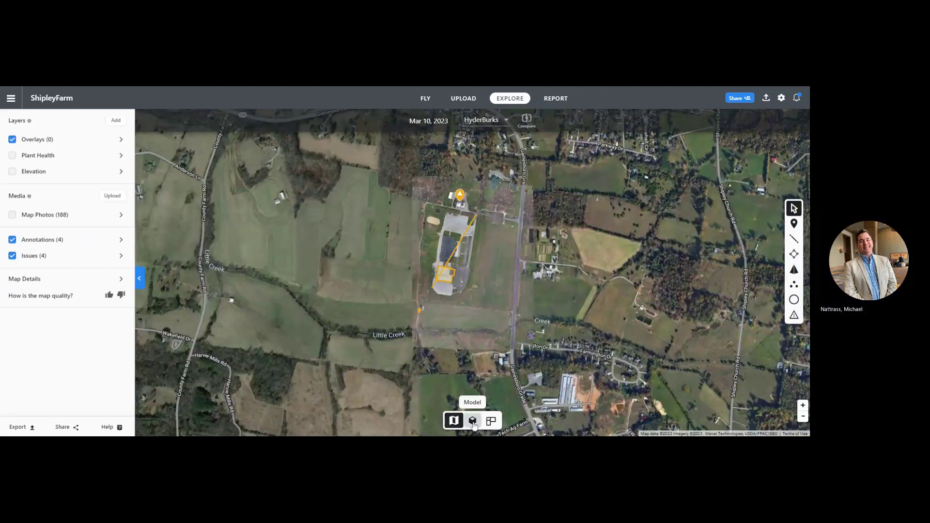
pyautogui.click(473, 422)
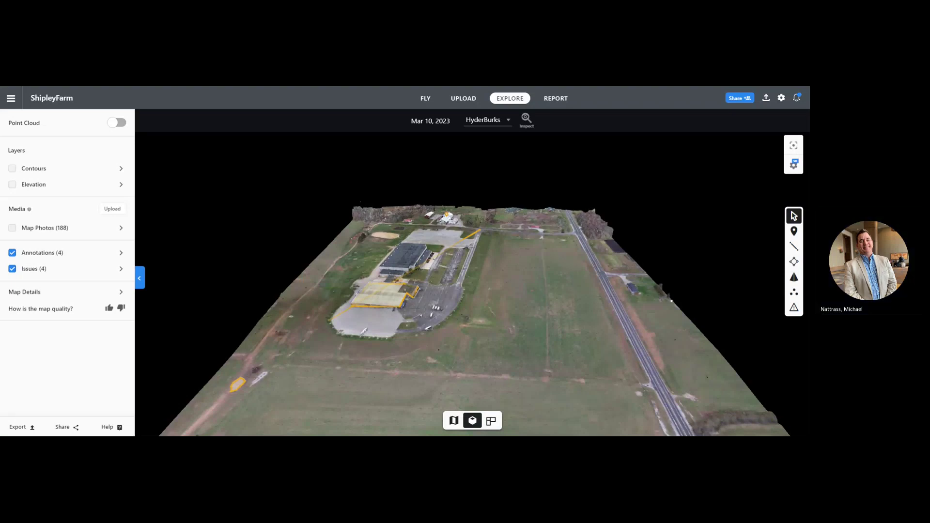
pyautogui.click(114, 124)
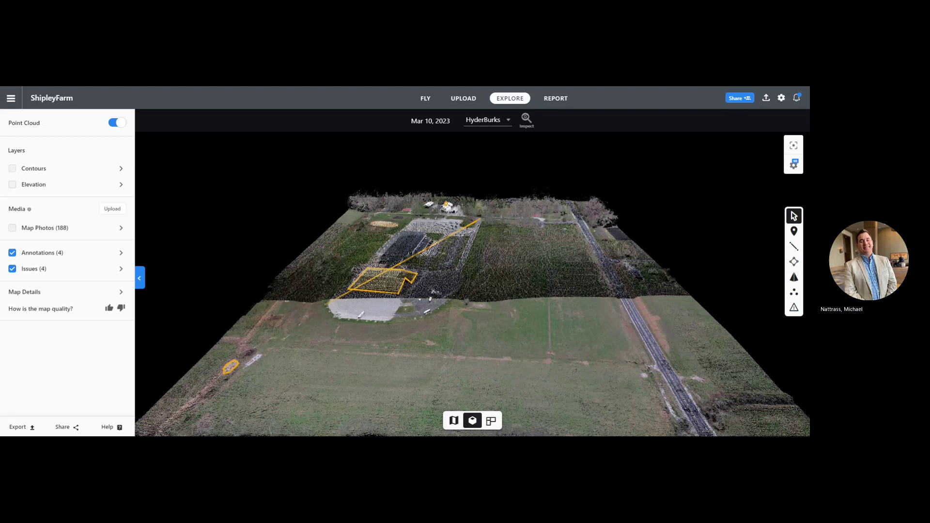
# Step: Overlay 5 ft major and 1 ft minor contours, orbit the terrain, then switch to Map view
pyautogui.click(14, 169)
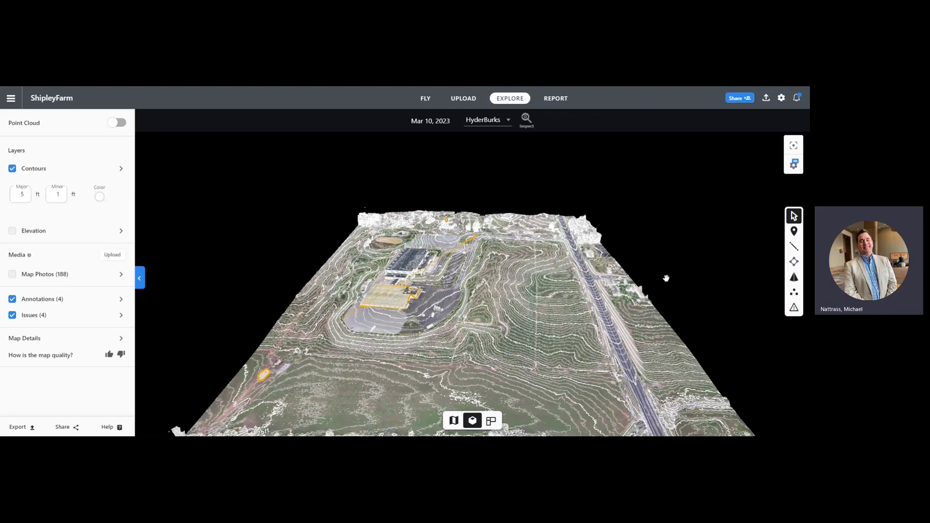
pyautogui.moveTo(659, 278); pyautogui.dragTo(648, 284)
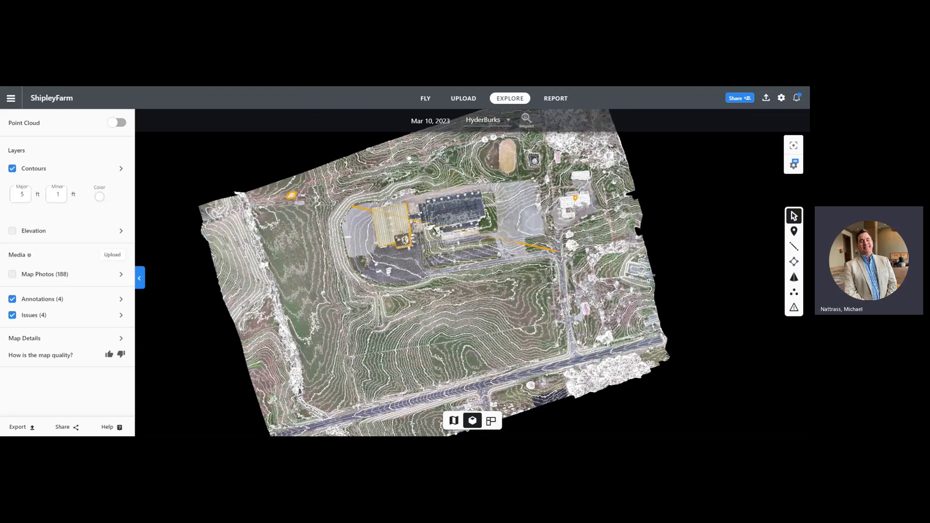
pyautogui.click(454, 421)
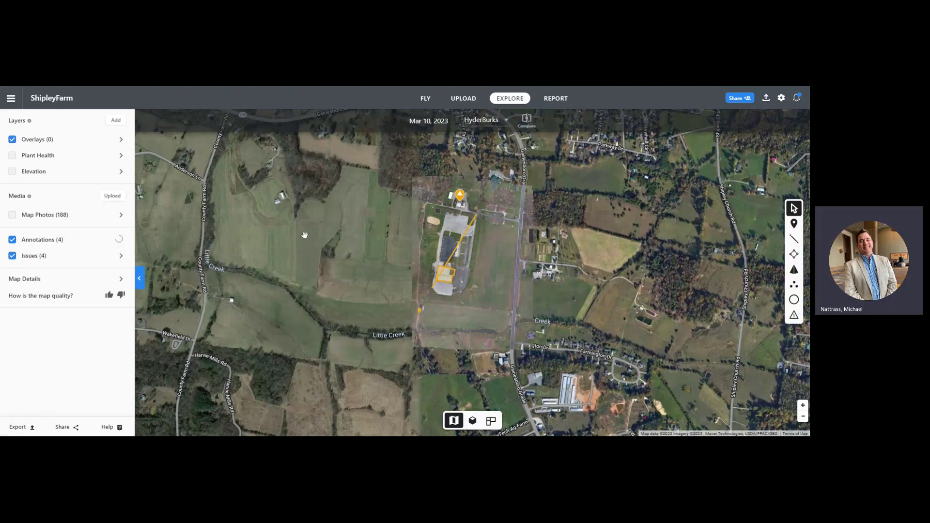
# Step: Open Exports and check Existing Exports: Orthomosaic PDF finished at 4.26 MB
pyautogui.click(27, 429)
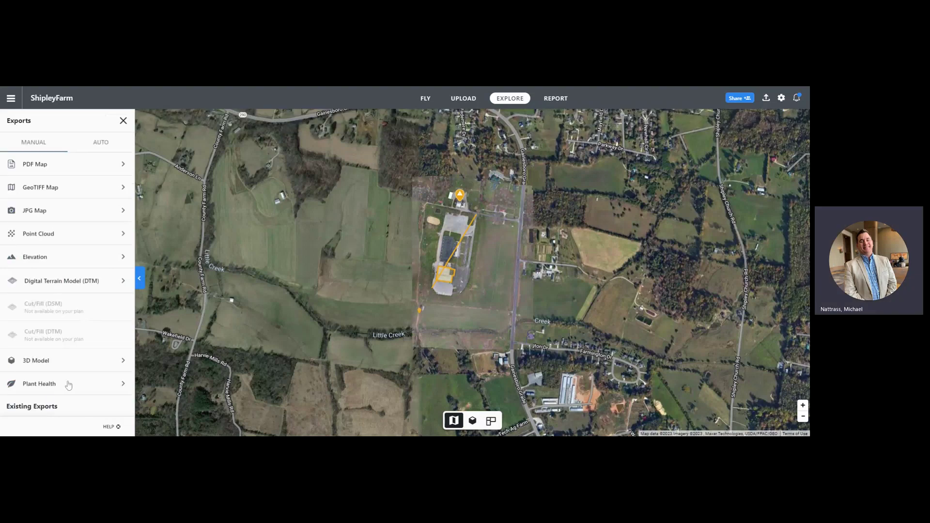
pyautogui.scroll(-1, 73, 383)
pyautogui.scroll(1, 84, 382)
pyautogui.scroll(-3, 89, 373)
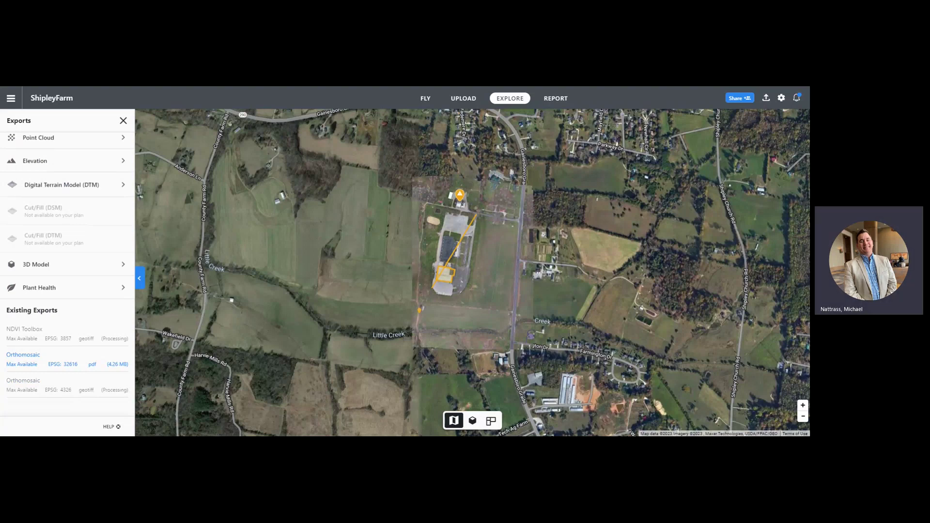
pyautogui.scroll(2, 500, 286)
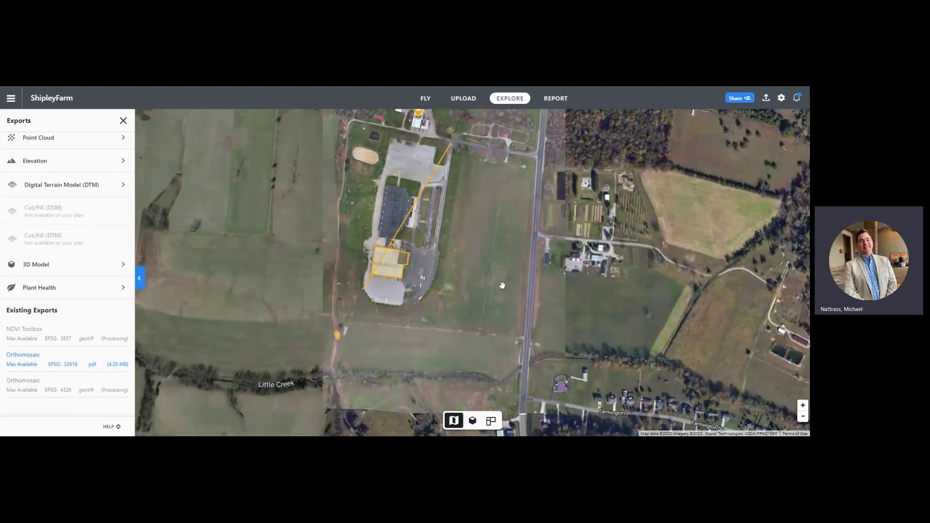
pyautogui.moveTo(510, 280); pyautogui.dragTo(511, 293)
pyautogui.scroll(-2, 510, 291)
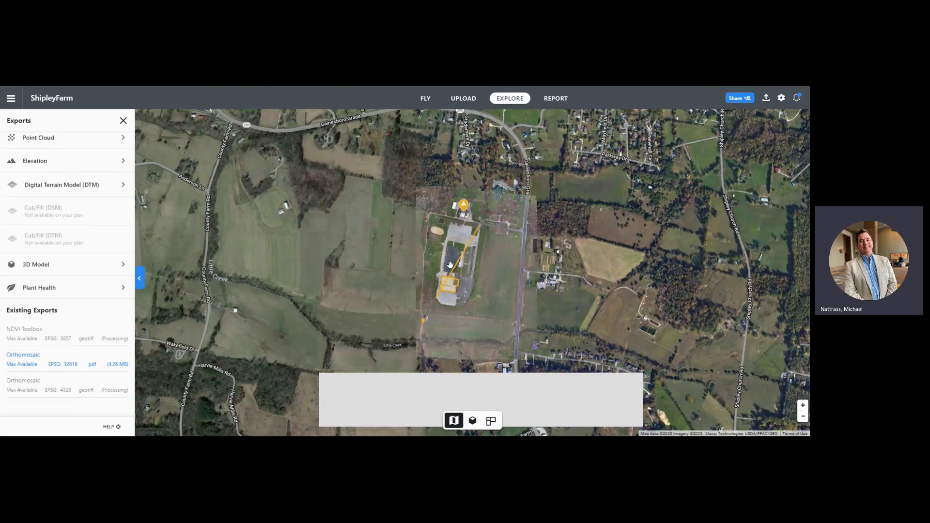
pyautogui.scroll(2, 450, 264)
pyautogui.scroll(1, 450, 265)
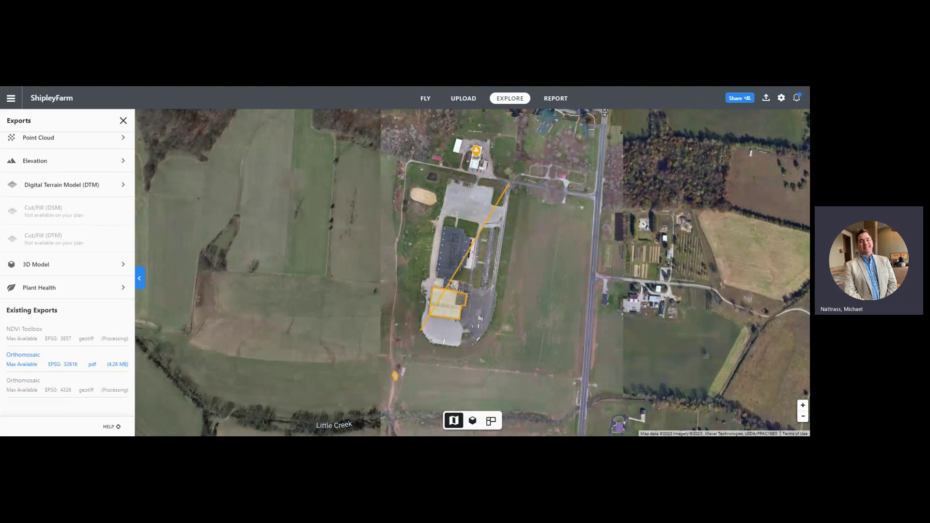
pyautogui.scroll(-2, 456, 269)
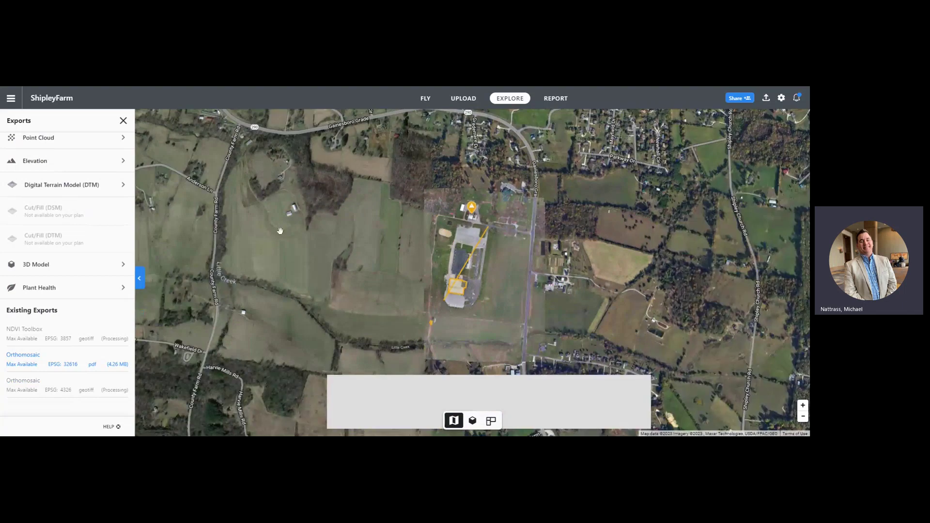
# Step: Open the Plant Health GeoTIFF export form, Web Mercator, single image at 1.34 in/px
pyautogui.scroll(2, 42, 184)
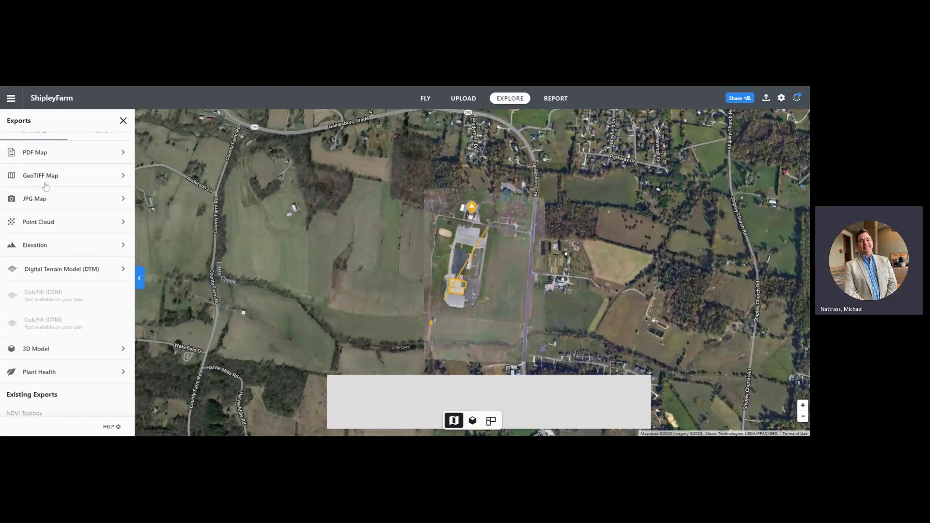
pyautogui.scroll(-1, 37, 231)
pyautogui.click(39, 330)
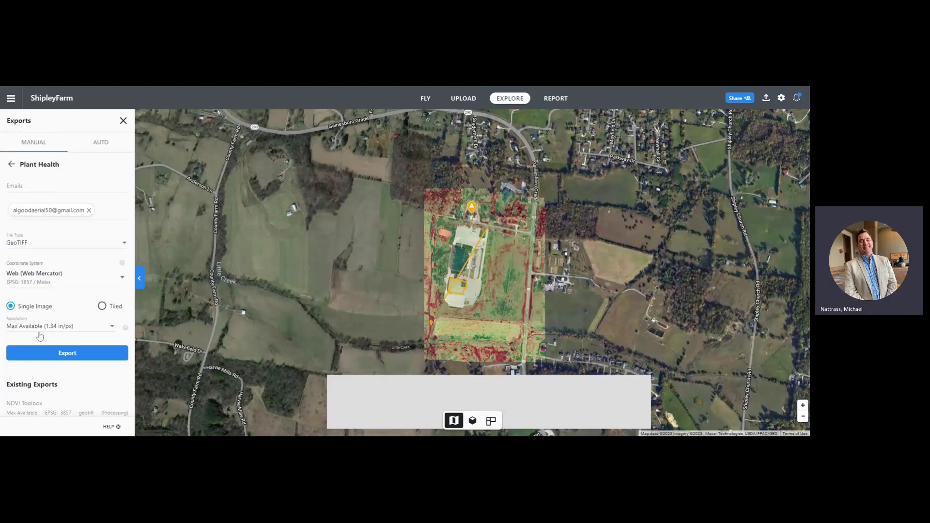